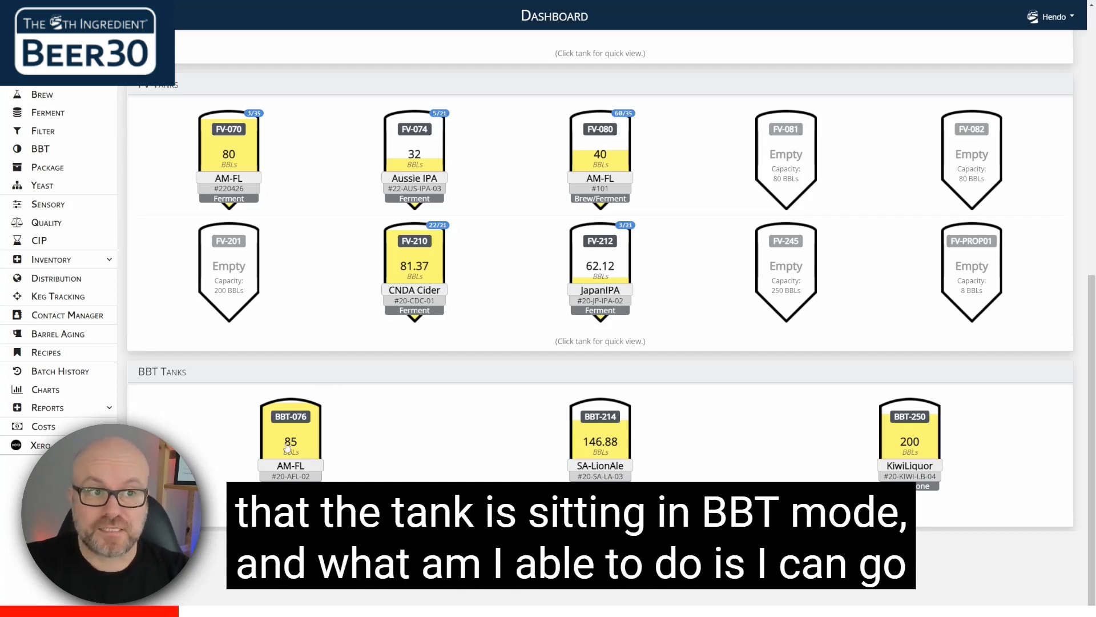
Check the ready-to-package fields in the BBT module for BBT-076 America's Finest Lager, batch #20-AFL-02.
{"action": "left_click", "coordinate": [46, 151]}
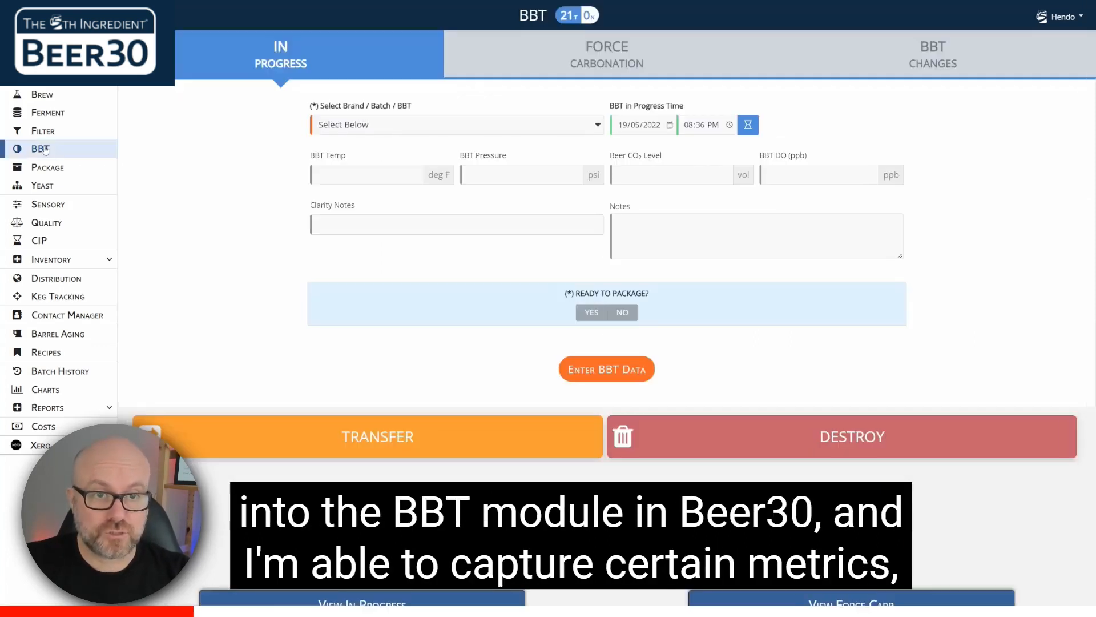
{"action": "left_click", "coordinate": [390, 130]}
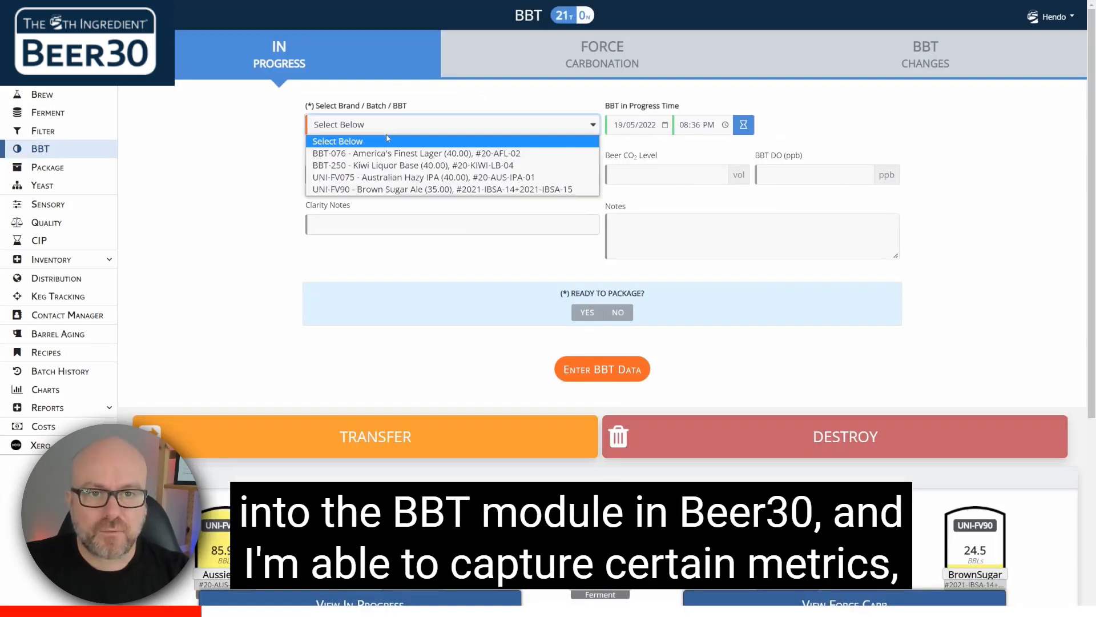
{"action": "left_click", "coordinate": [388, 153]}
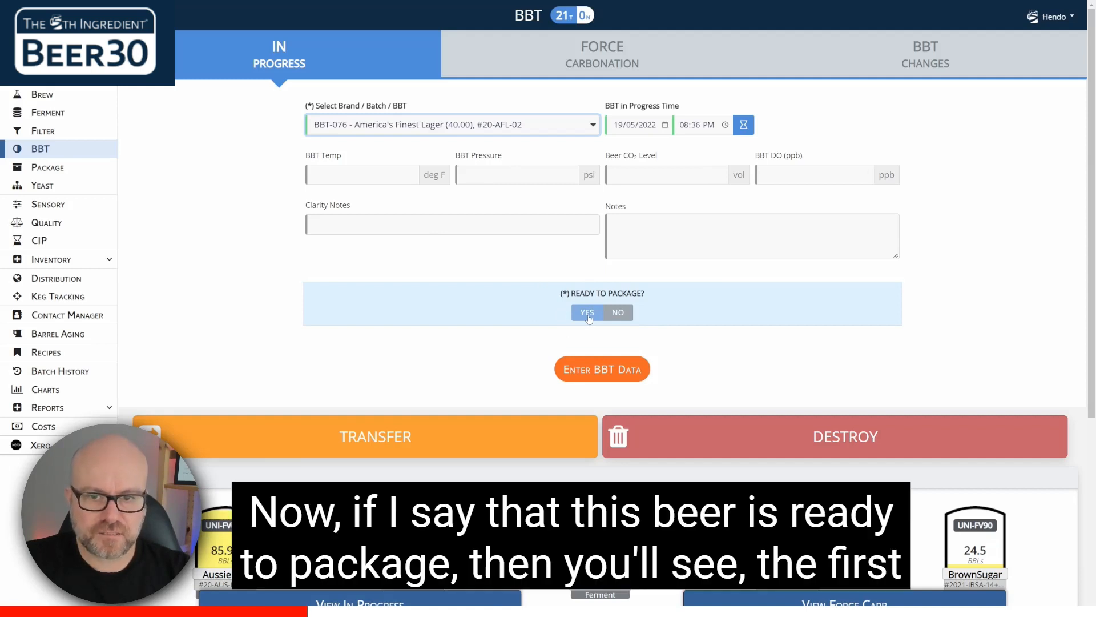
{"action": "left_click", "coordinate": [588, 317]}
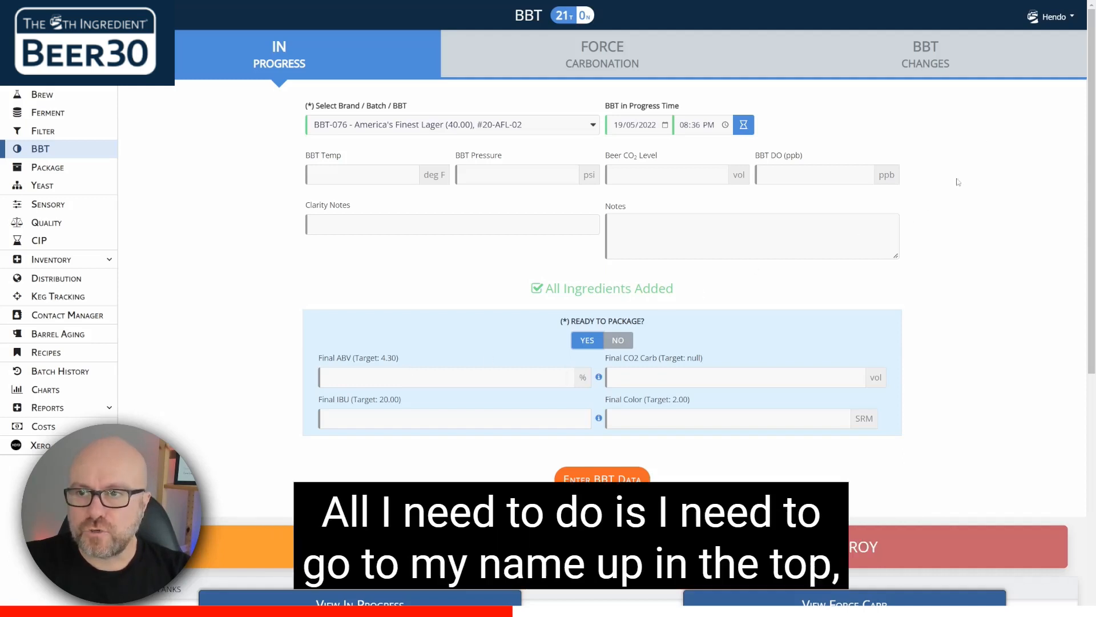
Open the custom field definitions in the process settings and name a new field Head Brewer Sensory Check.
{"action": "left_click", "coordinate": [1057, 15]}
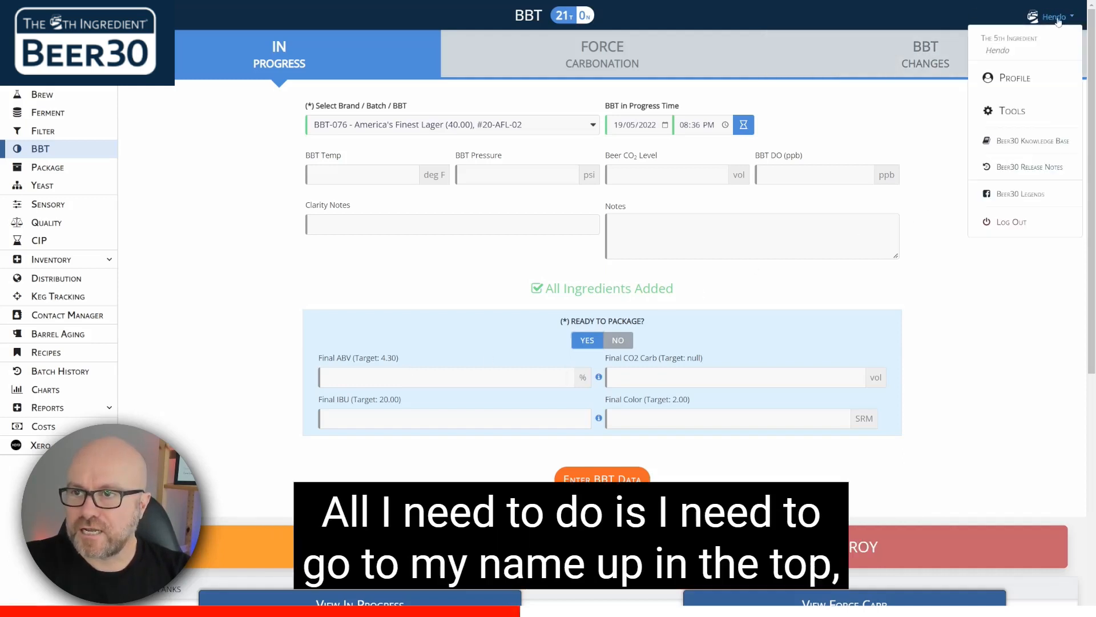
{"action": "left_click", "coordinate": [1013, 110]}
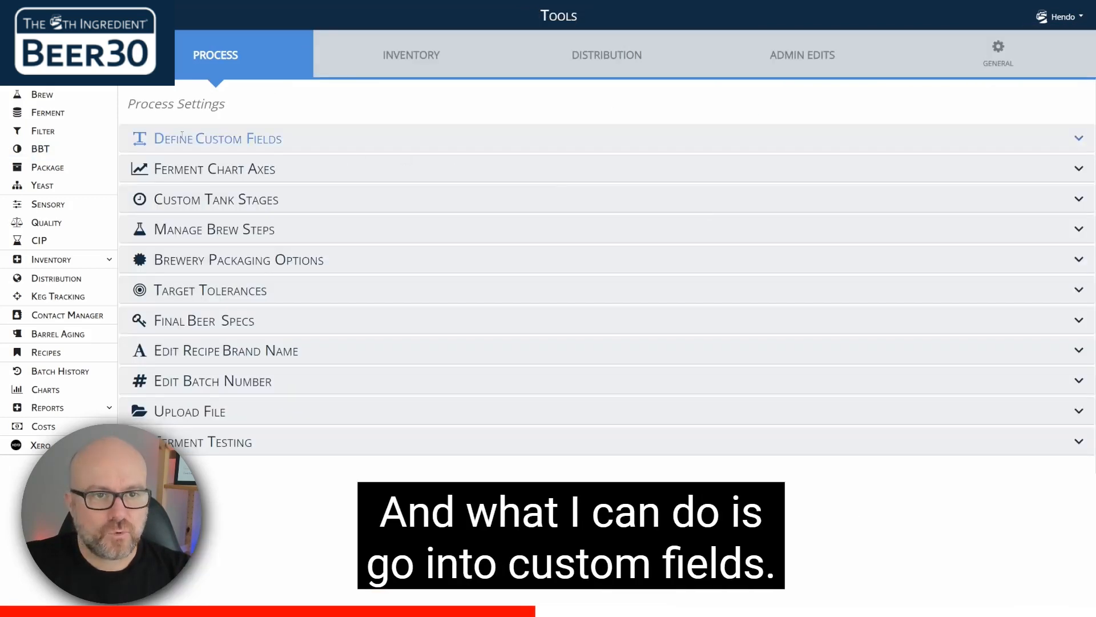
{"action": "left_click", "coordinate": [244, 142]}
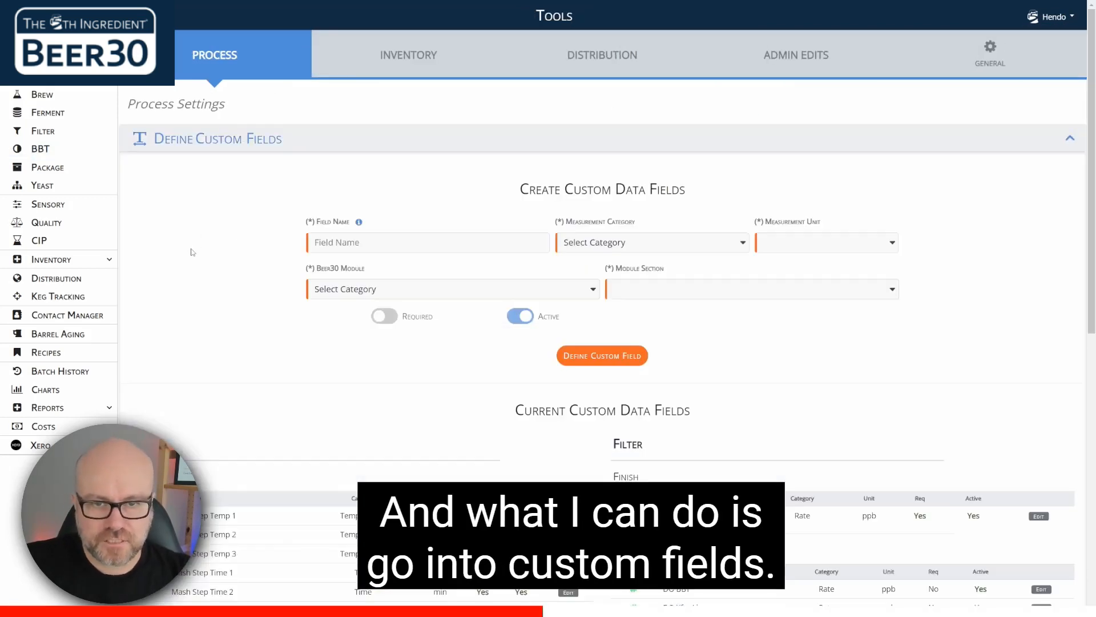
{"action": "left_click", "coordinate": [357, 244]}
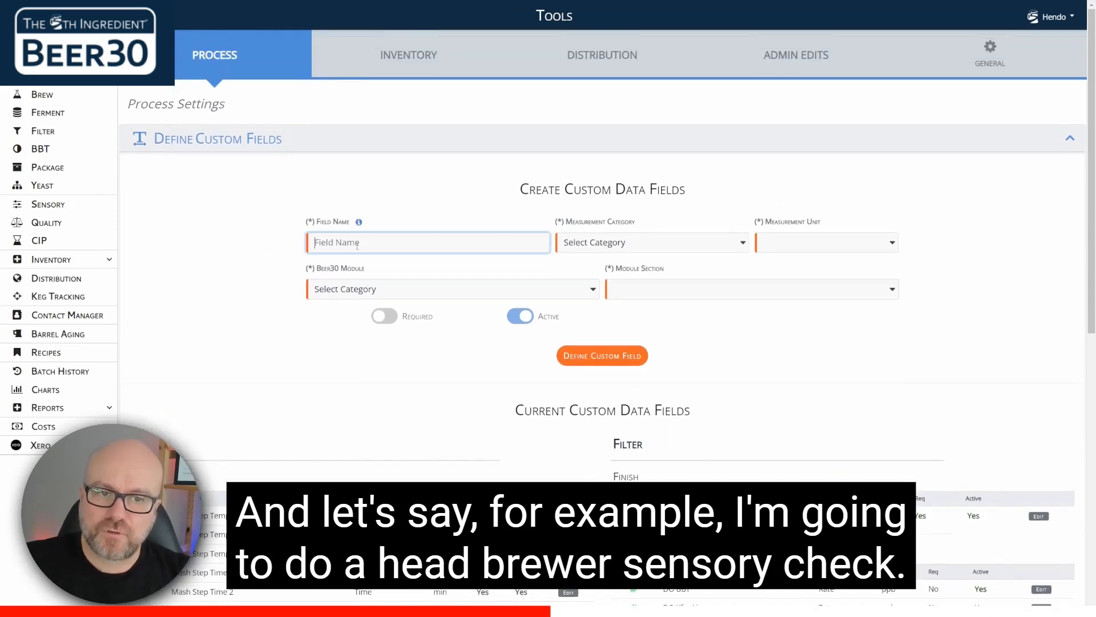
{"action": "type", "text": "Head"}
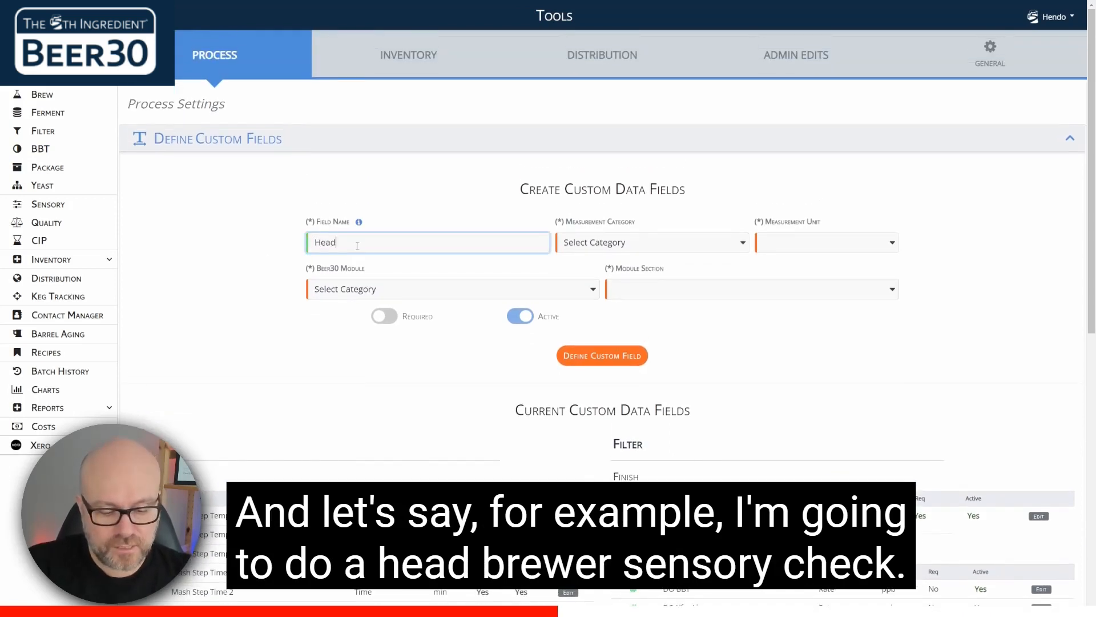
{"action": "type", "text": " Brewer Sensory Check"}
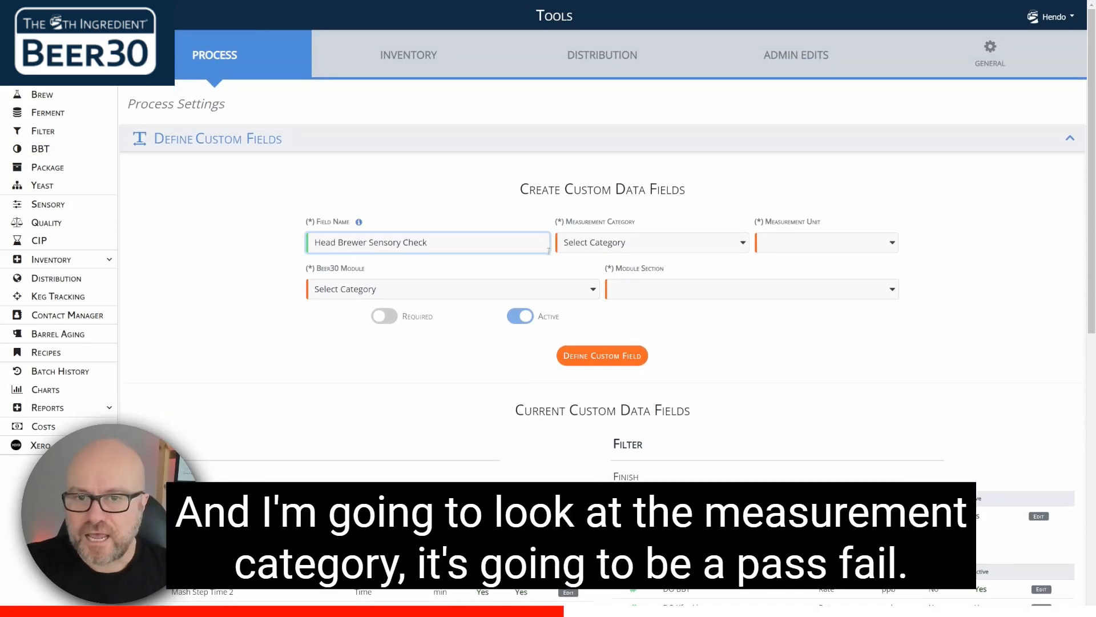
Set the new field's measurement category to PassFail with the unit Option (Yes/No).
{"action": "left_click", "coordinate": [614, 243]}
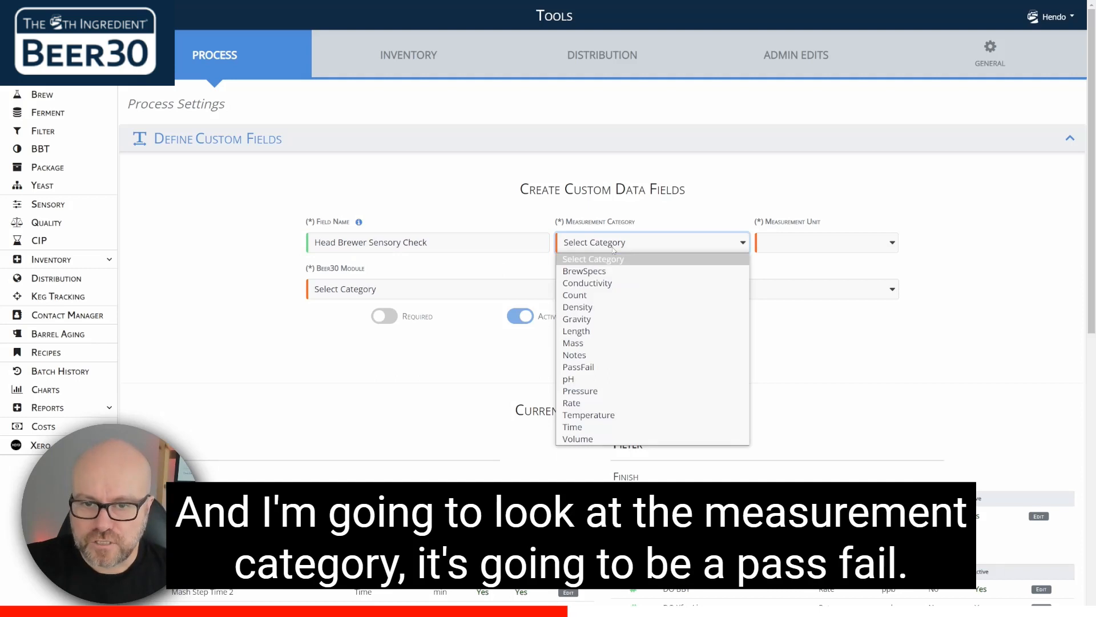
{"action": "left_click", "coordinate": [606, 367]}
{"action": "left_click", "coordinate": [790, 244]}
{"action": "left_click", "coordinate": [790, 244]}
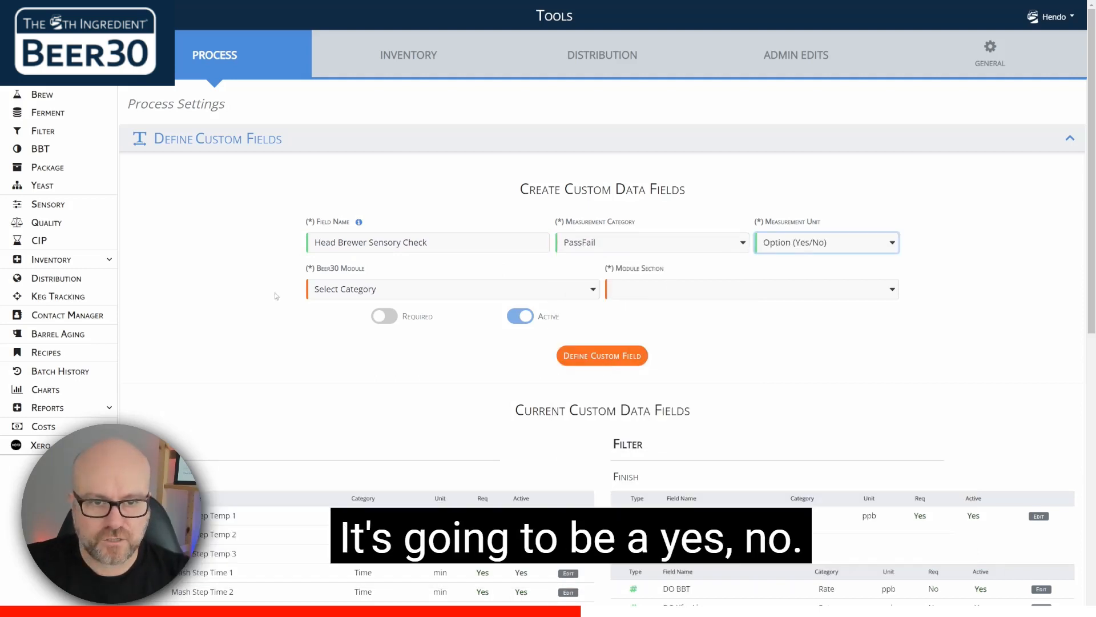
Assign the field to the BBT module's Ready To Package section, make it required and create it.
{"action": "left_click", "coordinate": [469, 291]}
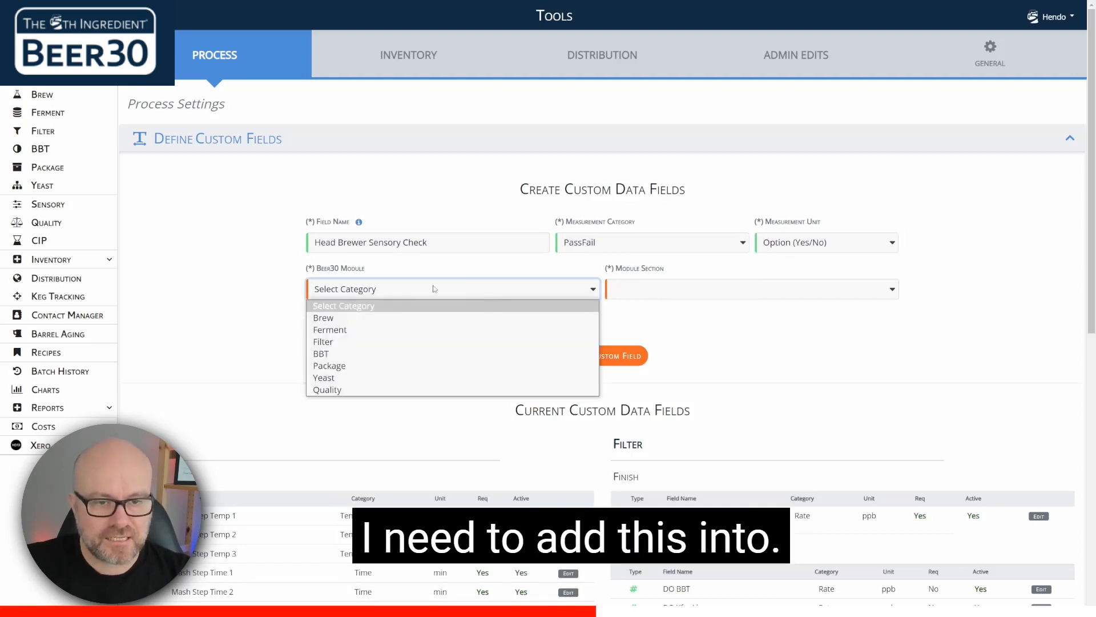
{"action": "left_click", "coordinate": [328, 355]}
{"action": "left_click", "coordinate": [689, 293]}
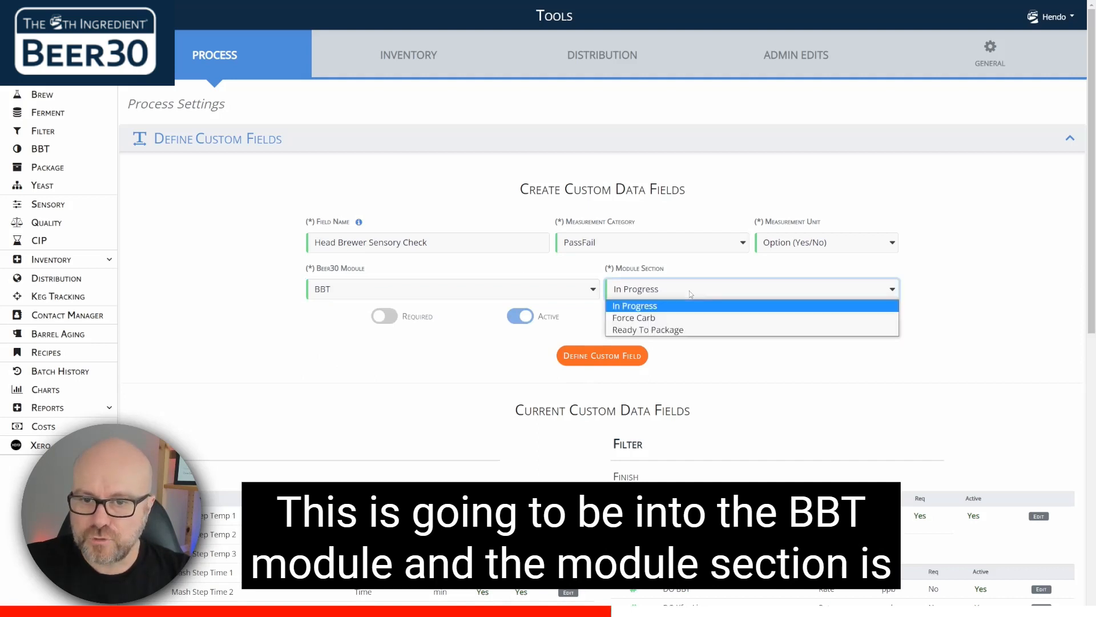
{"action": "left_click", "coordinate": [664, 330]}
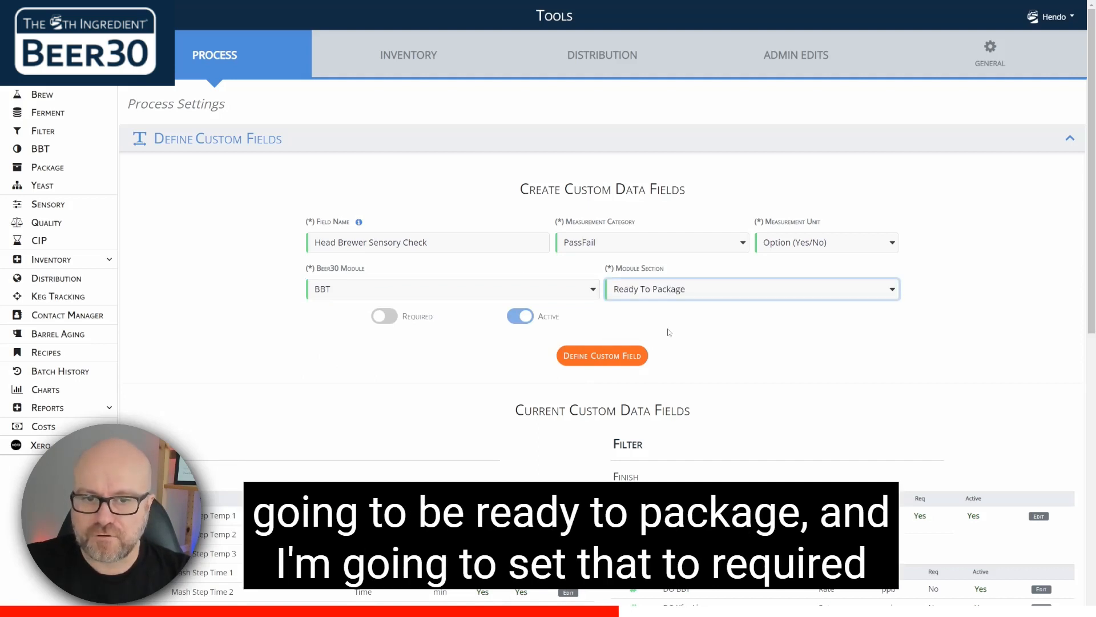
{"action": "left_click", "coordinate": [386, 317]}
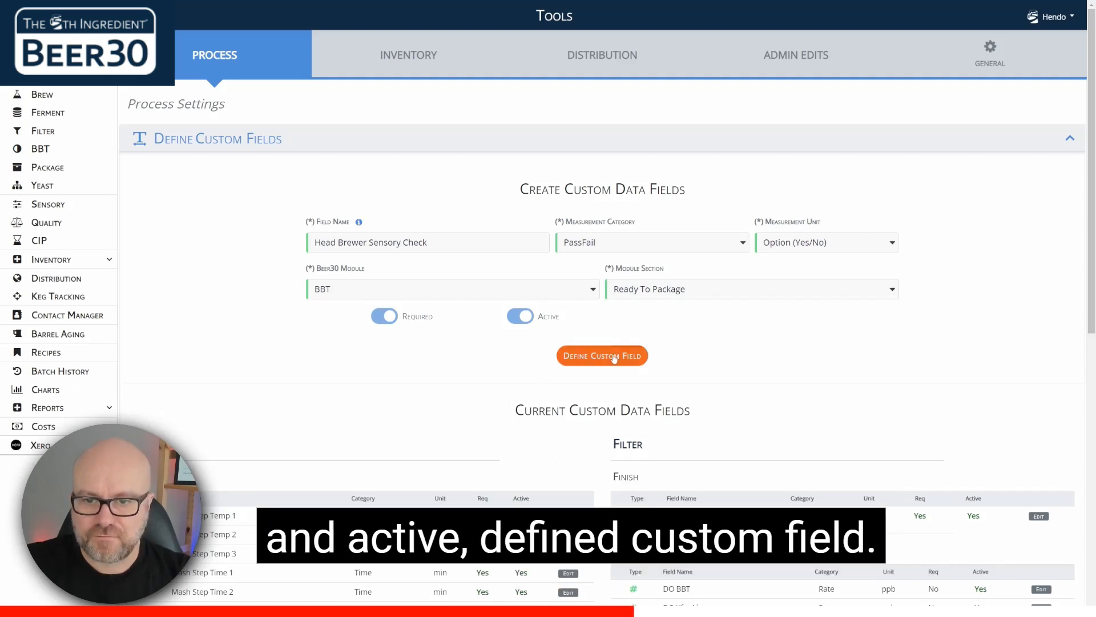
{"action": "left_click", "coordinate": [593, 356]}
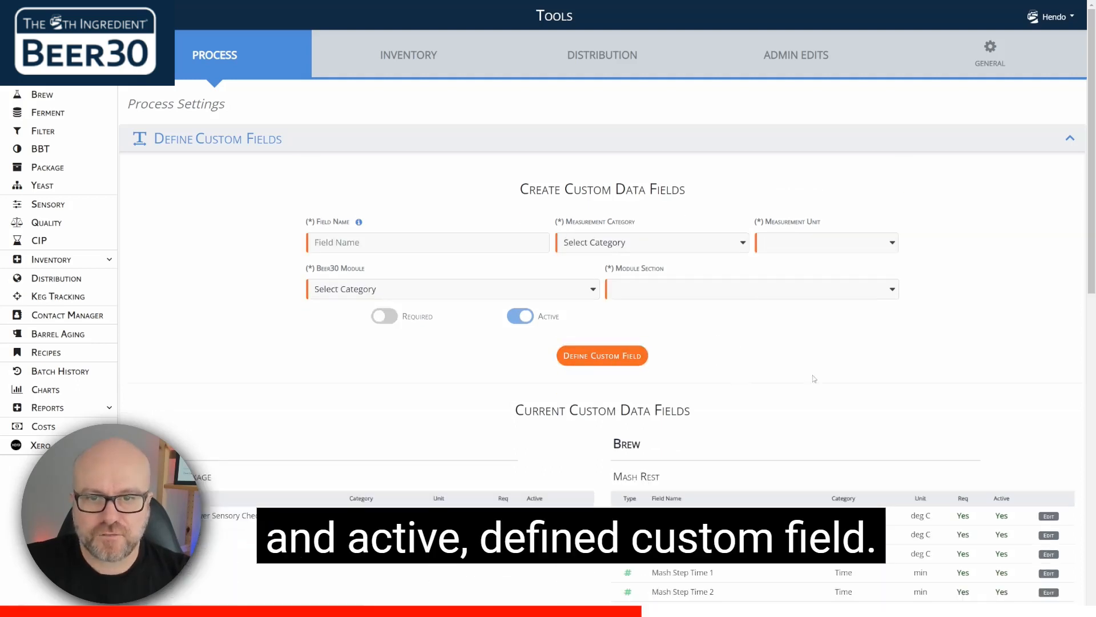
{"action": "scroll", "coordinate": [421, 337], "scroll_direction": "down", "scroll_amount": 3}
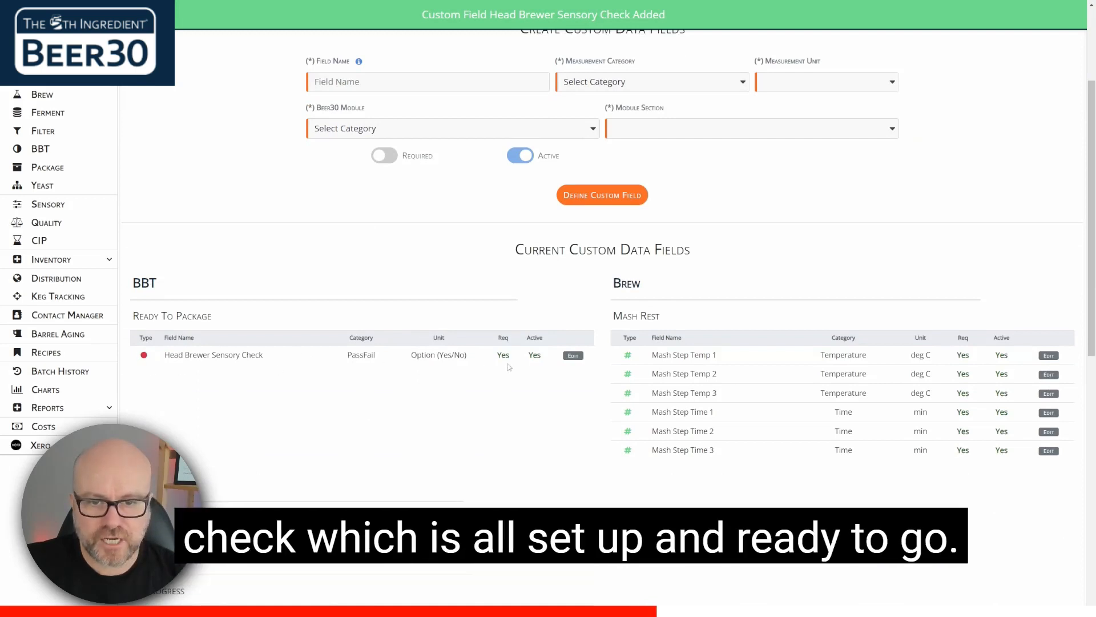
{"action": "scroll", "coordinate": [405, 390], "scroll_direction": "up", "scroll_amount": 3}
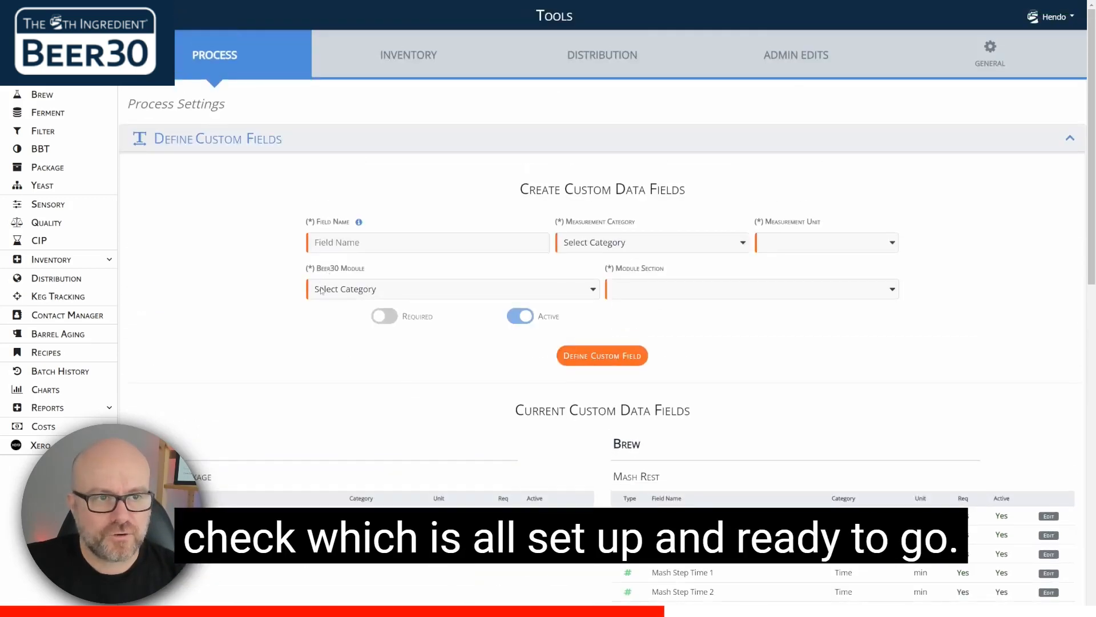
In the BBT module, mark BBT-076 America's Finest Lager as ready to package and answer Yes to the Head Brewer Sensory Check.
{"action": "left_click", "coordinate": [35, 150]}
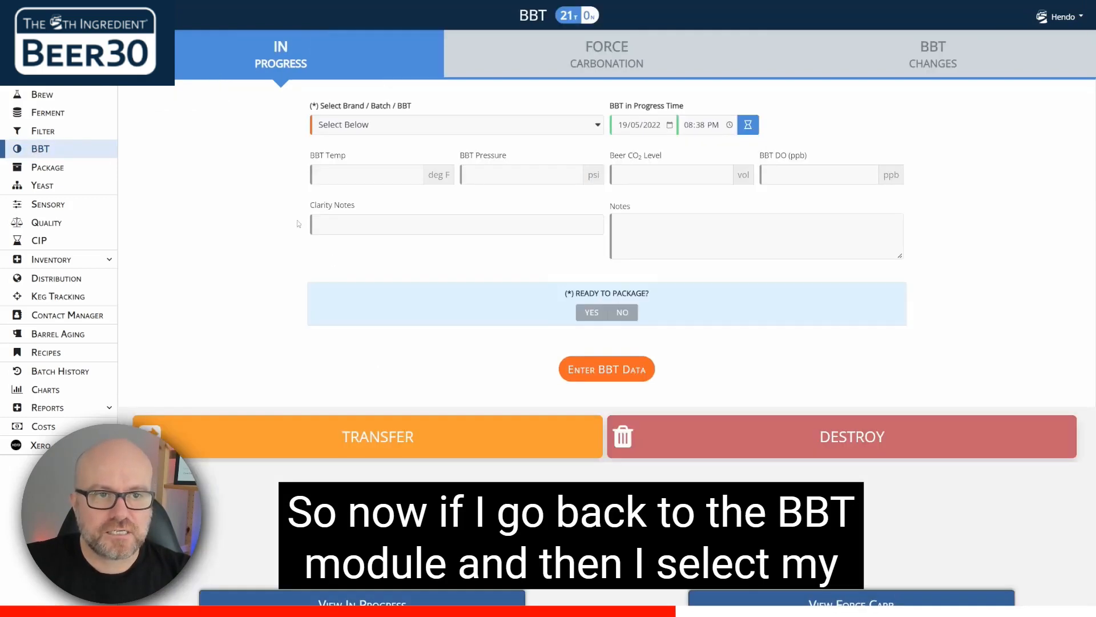
{"action": "left_click", "coordinate": [383, 126]}
{"action": "left_click", "coordinate": [387, 153]}
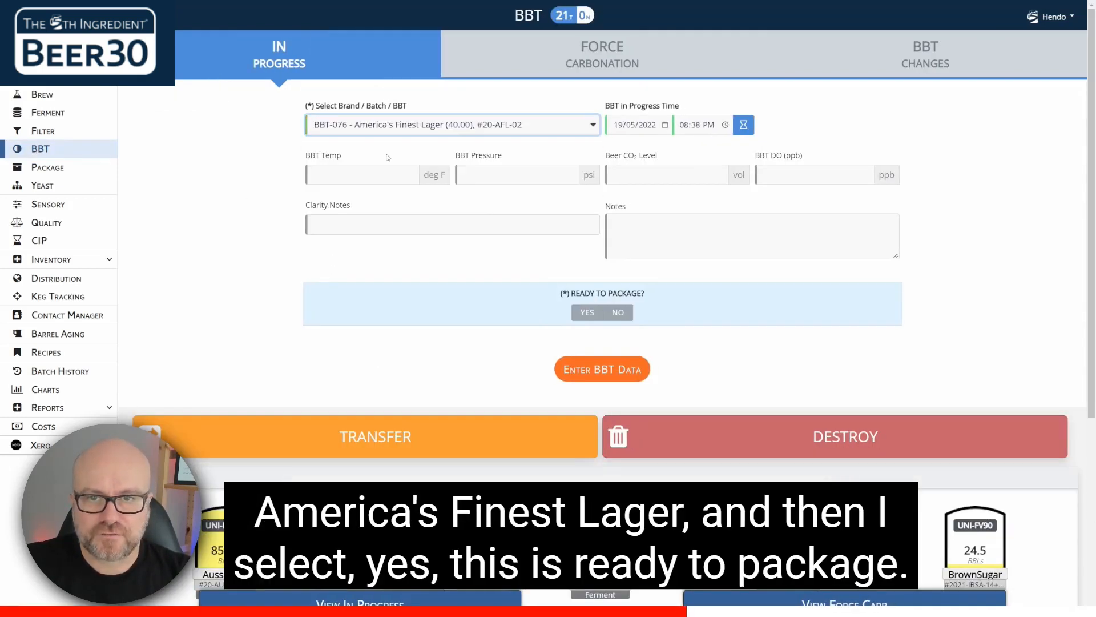
{"action": "left_click", "coordinate": [585, 316]}
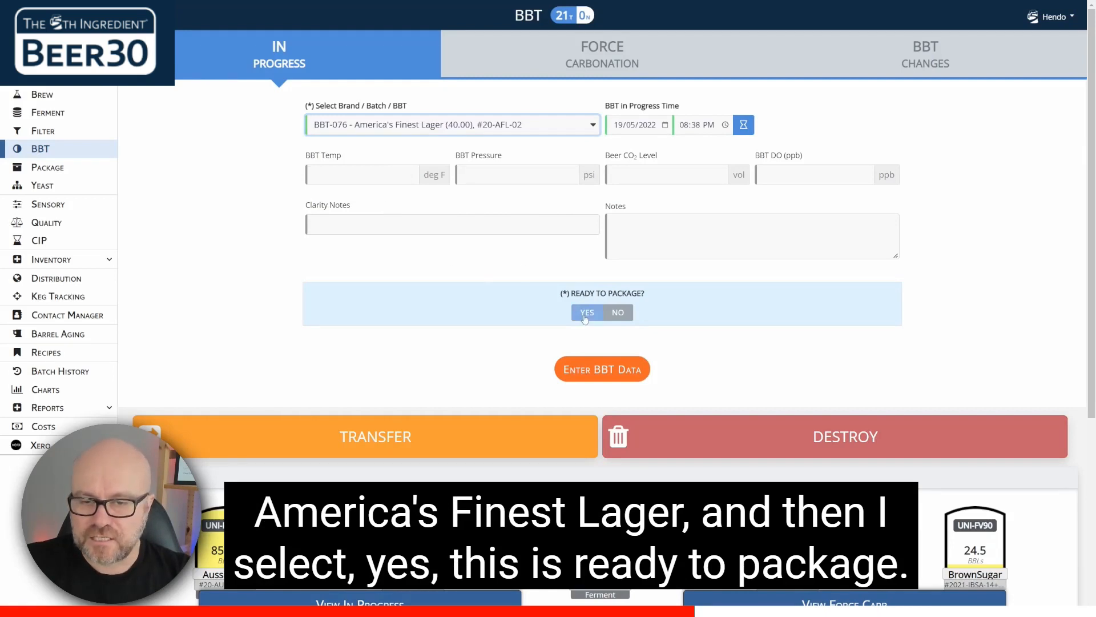
{"action": "scroll", "coordinate": [206, 297], "scroll_direction": "down", "scroll_amount": 1}
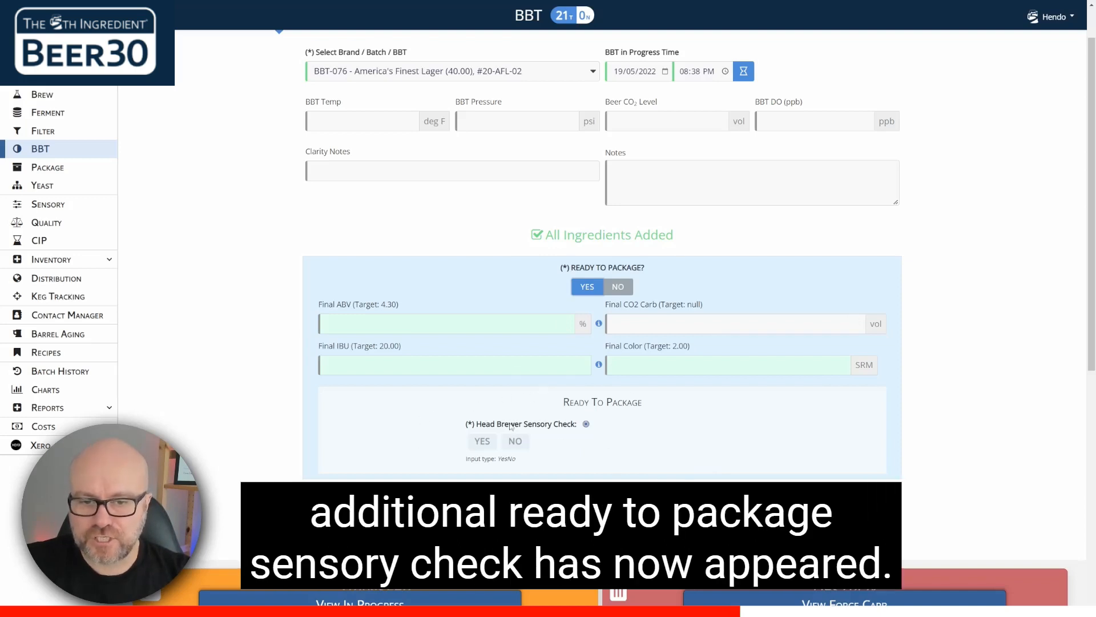
{"action": "left_click", "coordinate": [477, 444]}
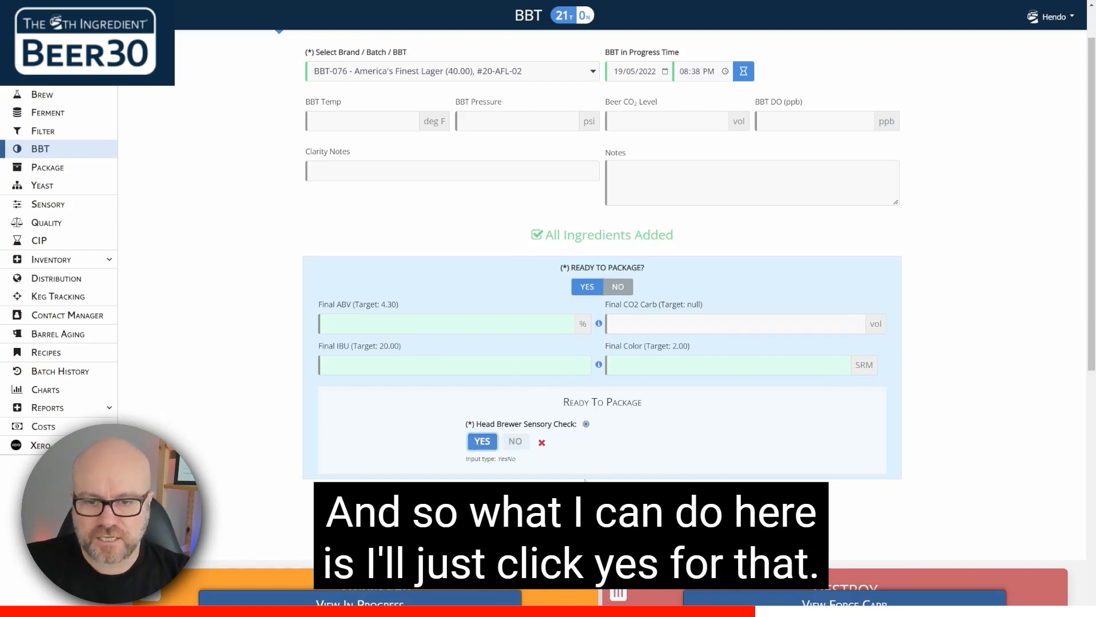
Enter final ABV 4.23 %, final CO2 carb 2.62 vol and final color 2.2 SRM, and submit the BBT data.
{"action": "left_click", "coordinate": [424, 327]}
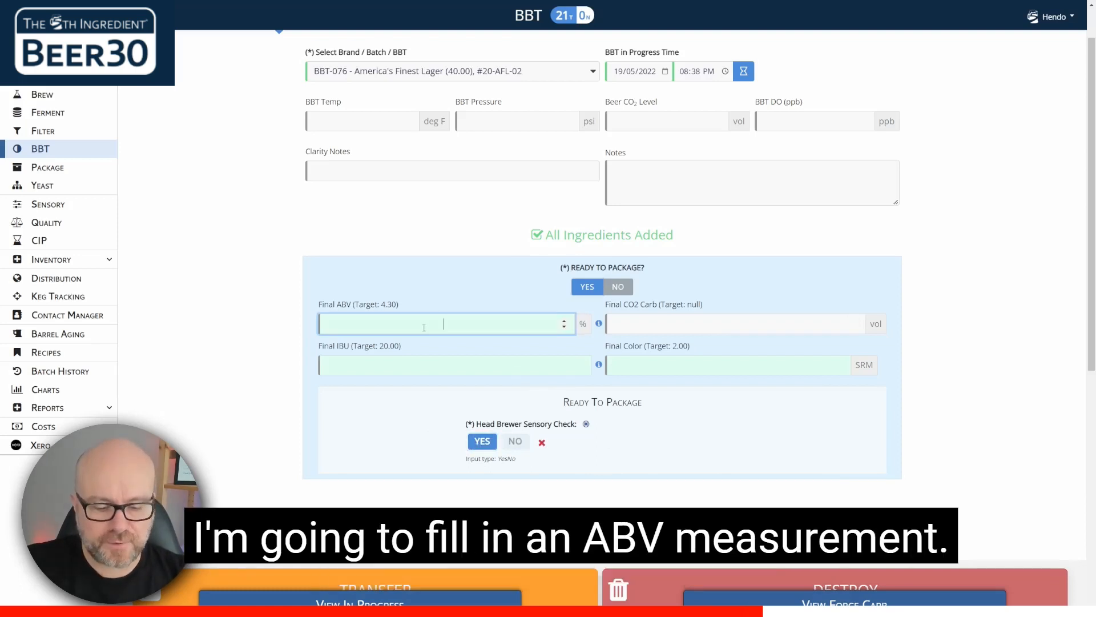
{"action": "type", "text": "4.2"}
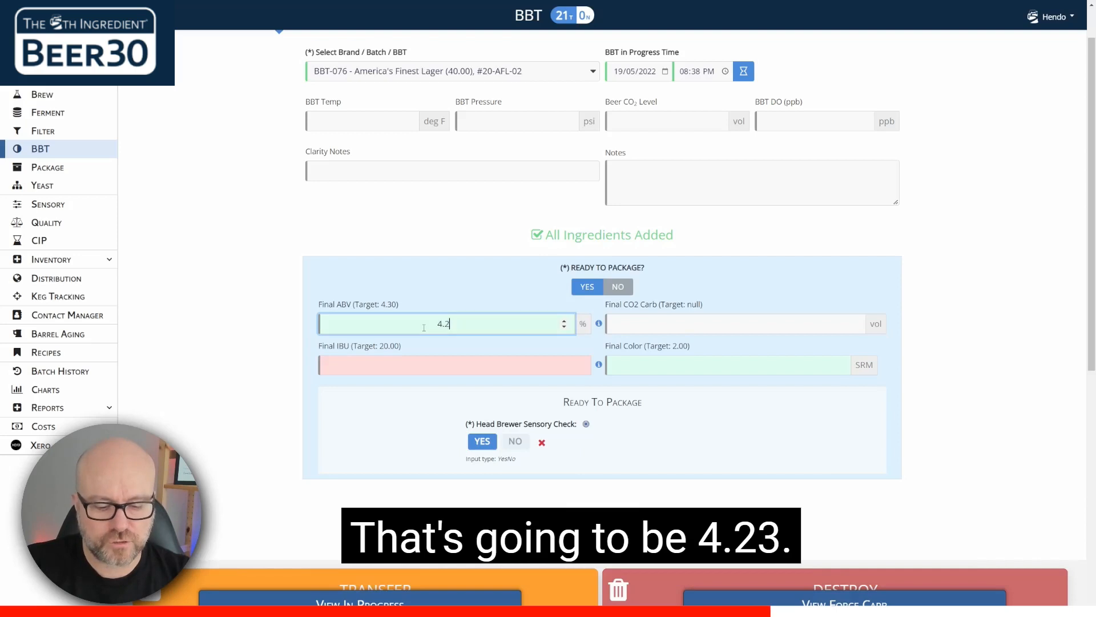
{"action": "type", "text": "3"}
{"action": "left_click", "coordinate": [659, 323]}
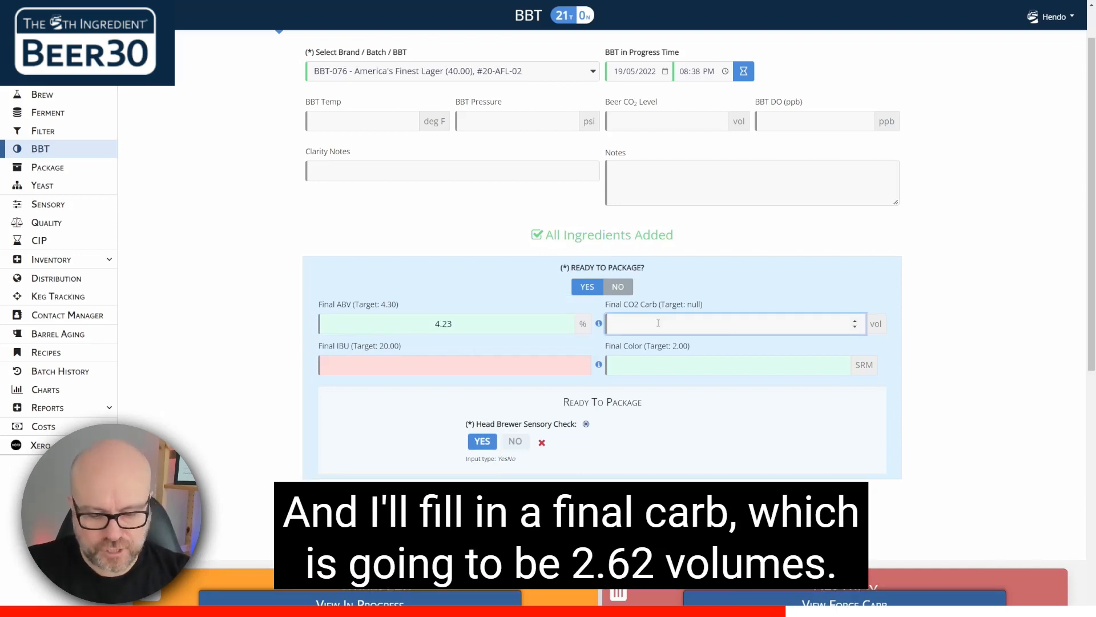
{"action": "type", "text": "2.62"}
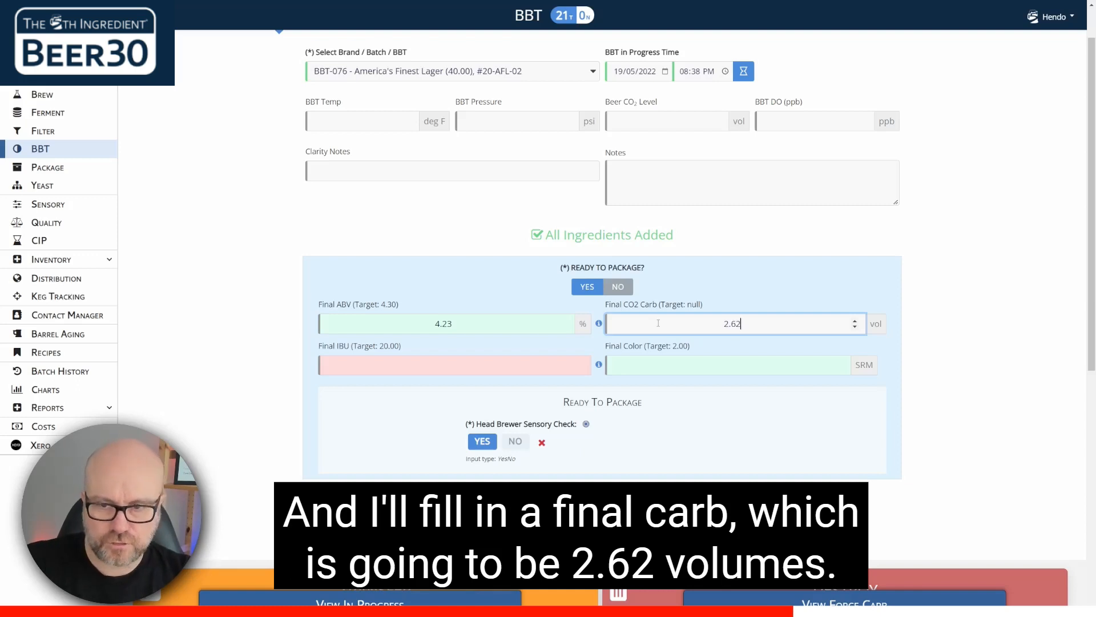
{"action": "left_click", "coordinate": [442, 364]}
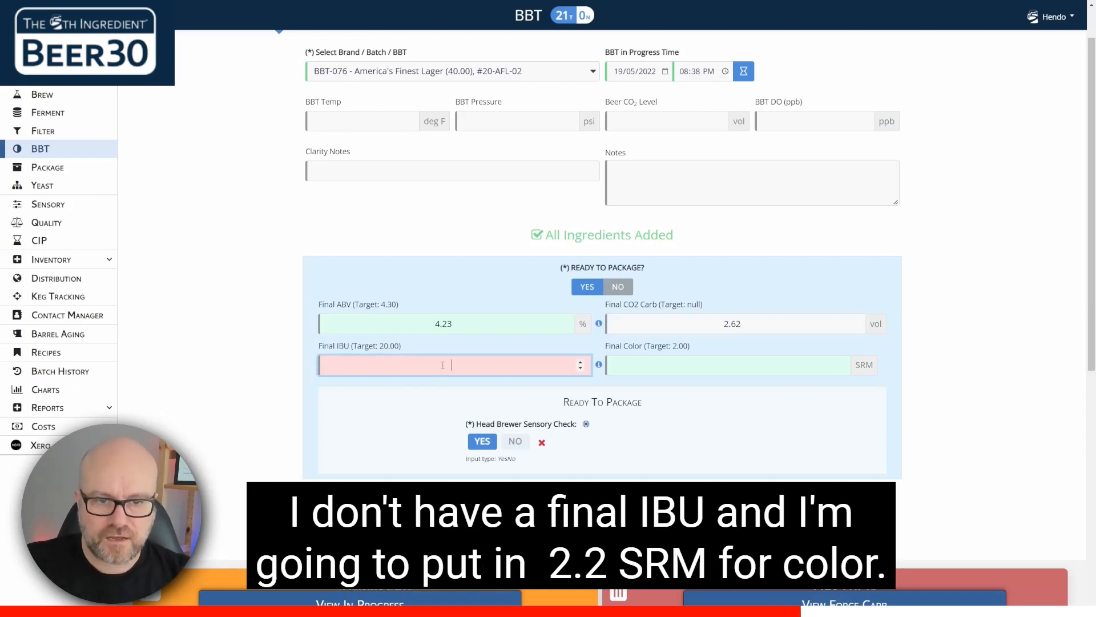
{"action": "left_click", "coordinate": [690, 368]}
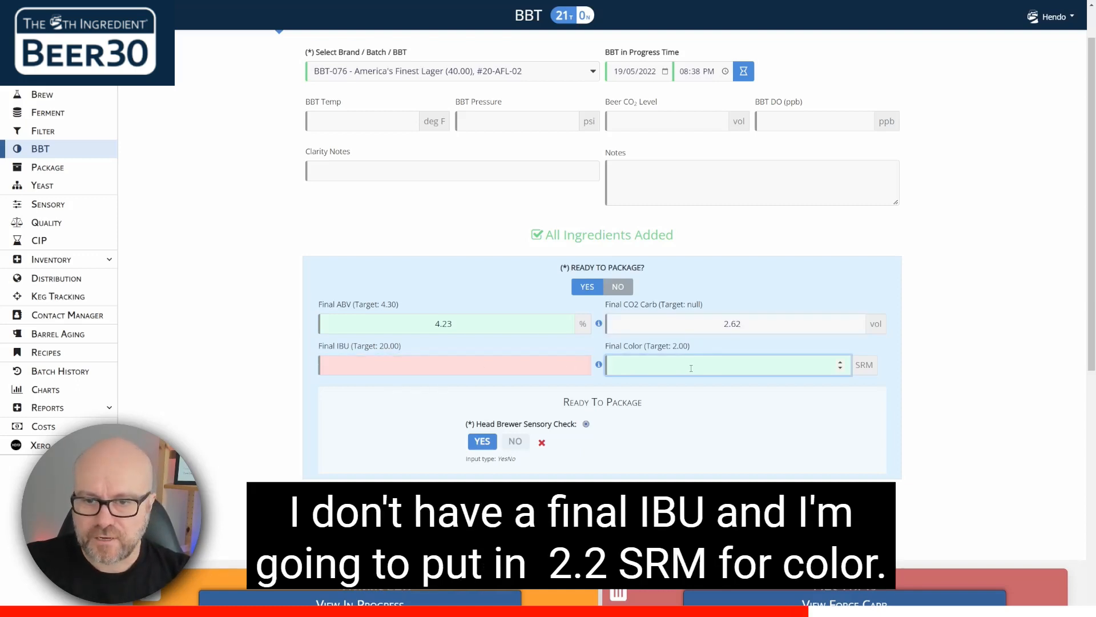
{"action": "type", "text": "2.2"}
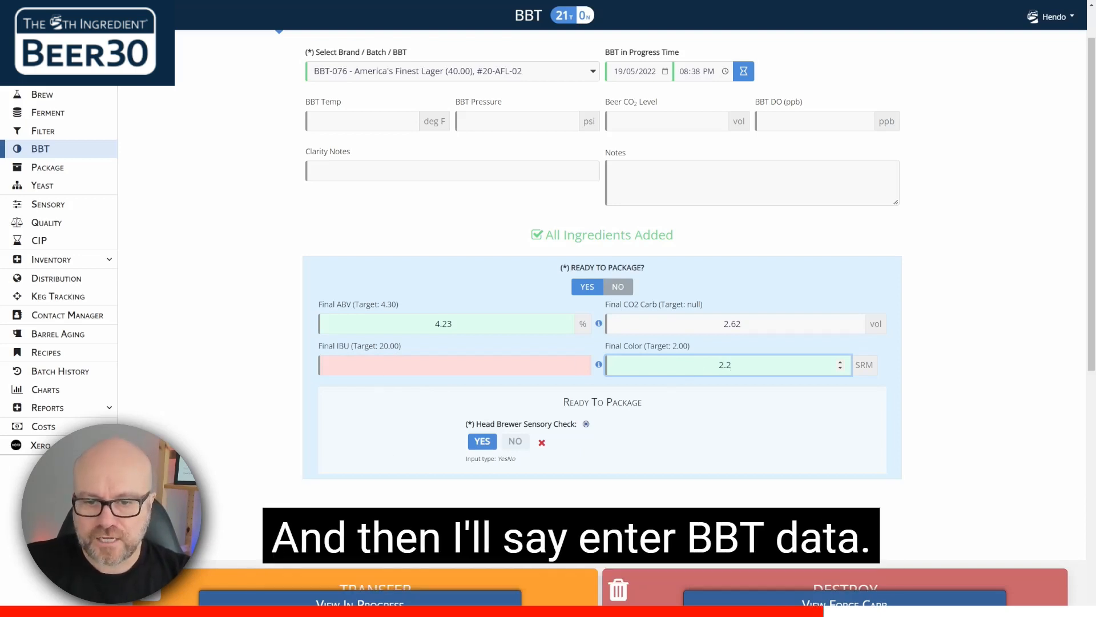
{"action": "left_click", "coordinate": [602, 522]}
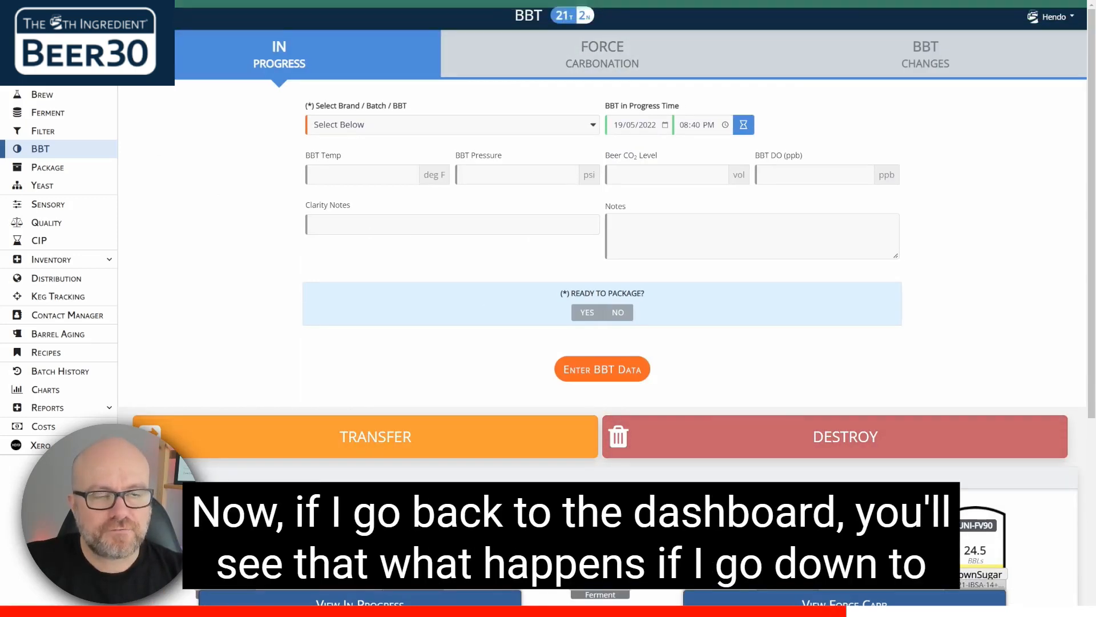
Check the BBT tanks on the dashboard, and select BBT-076 America's Finest Lager (#20-AFL-02) for a new packaging run.
{"action": "left_click", "coordinate": [49, 41]}
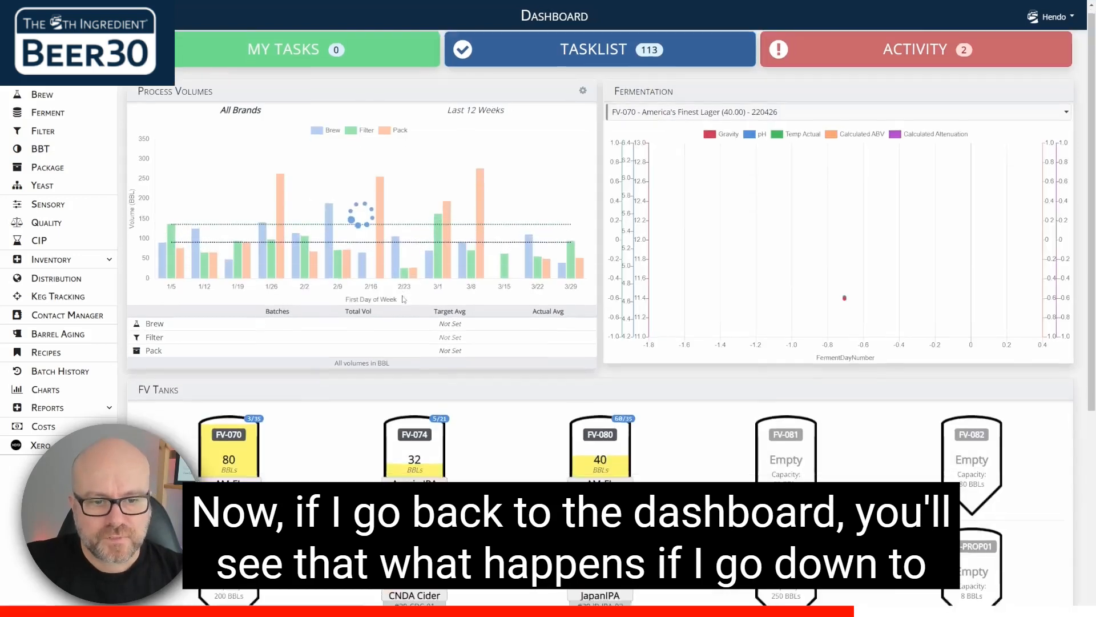
{"action": "scroll", "coordinate": [299, 371], "scroll_direction": "down", "scroll_amount": 5}
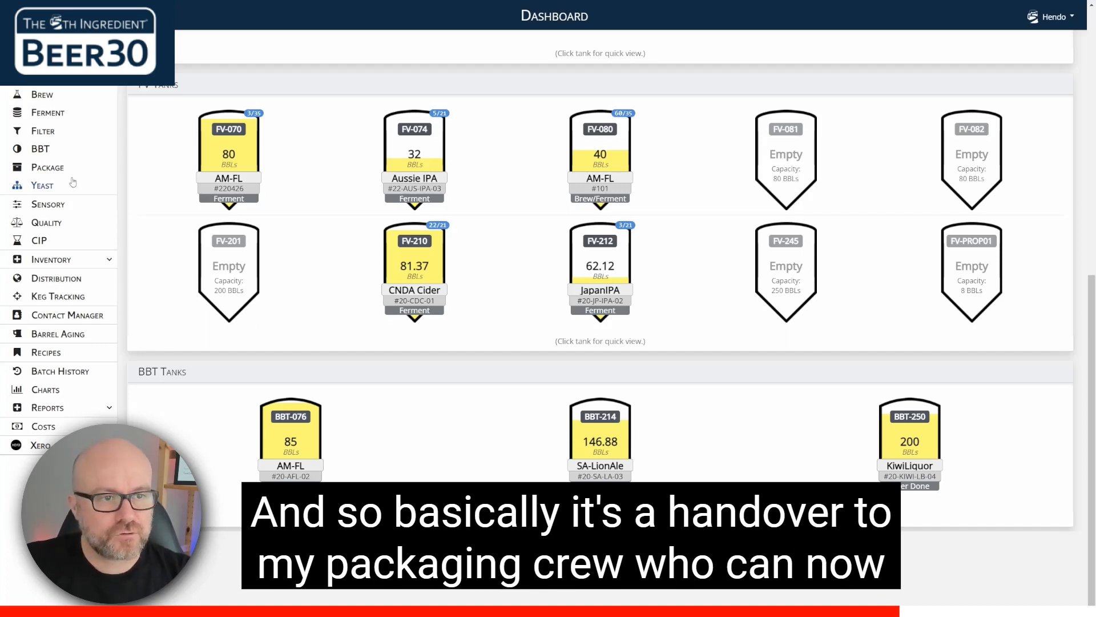
{"action": "left_click", "coordinate": [49, 169]}
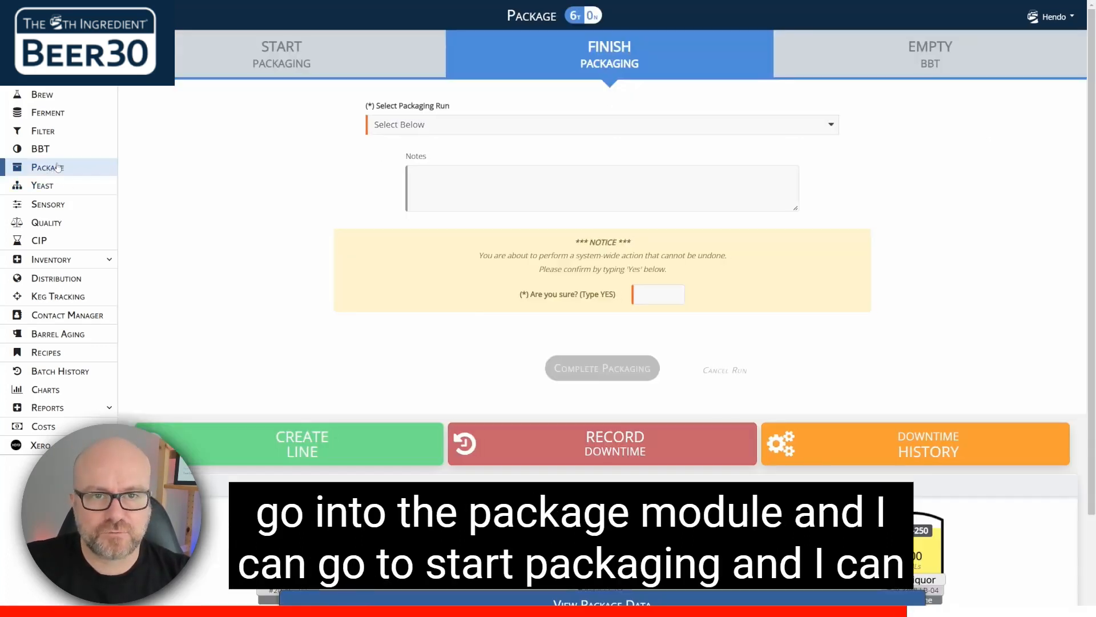
{"action": "left_click", "coordinate": [324, 68]}
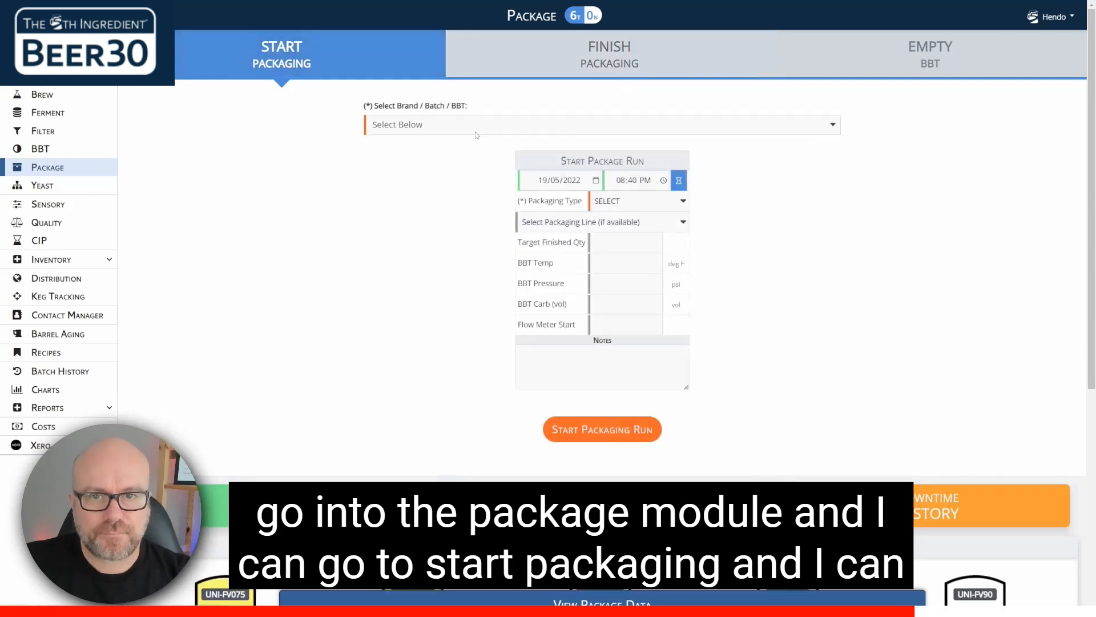
{"action": "left_click", "coordinate": [484, 127]}
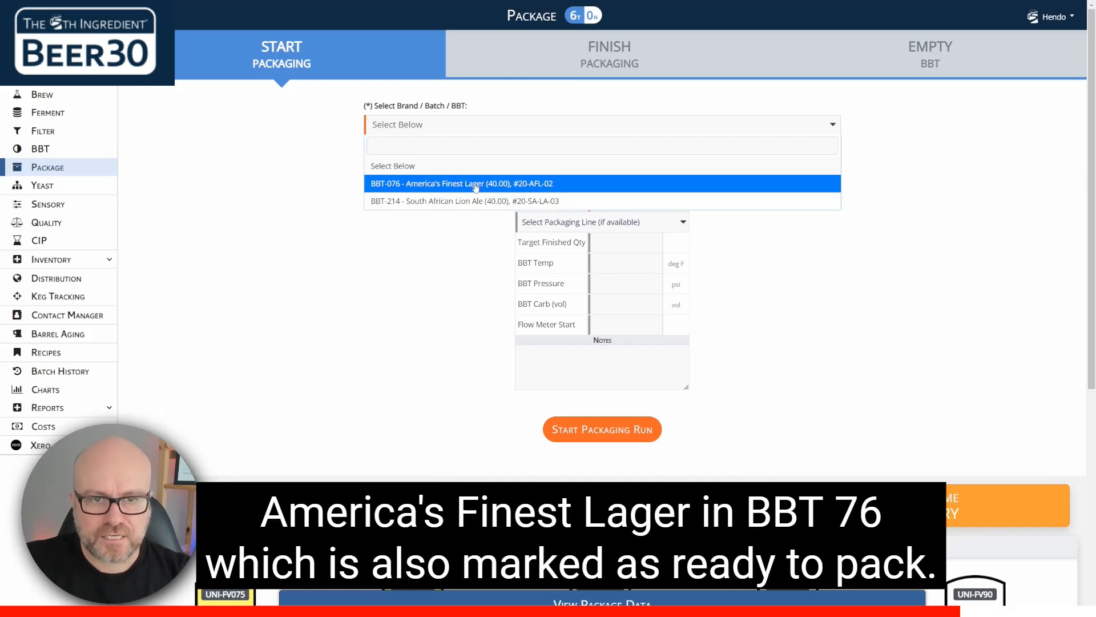
{"action": "left_click", "coordinate": [504, 185]}
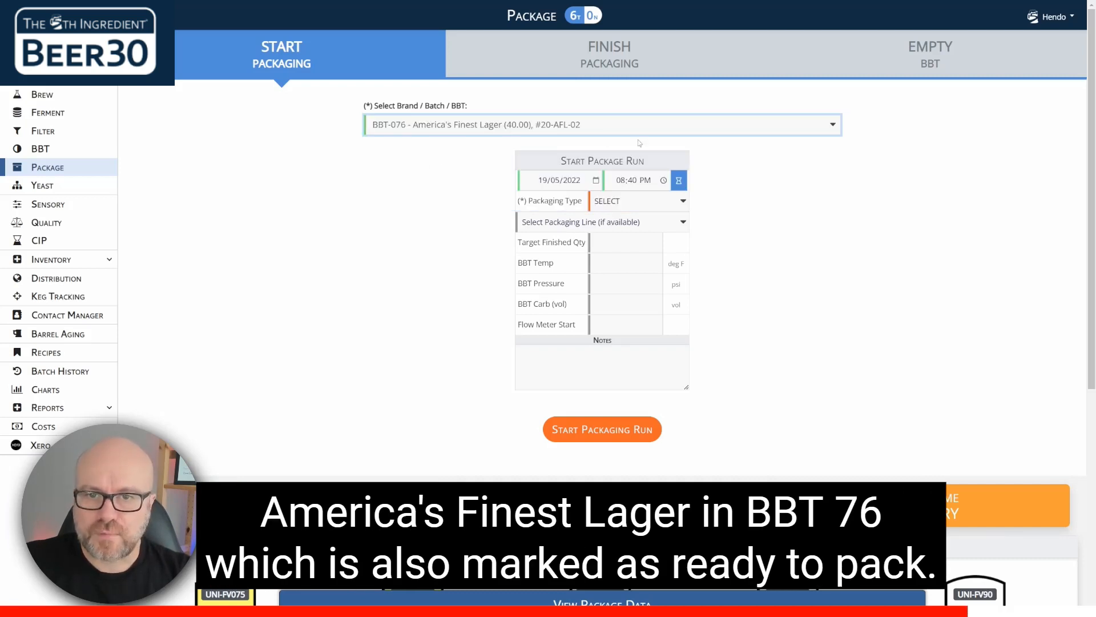